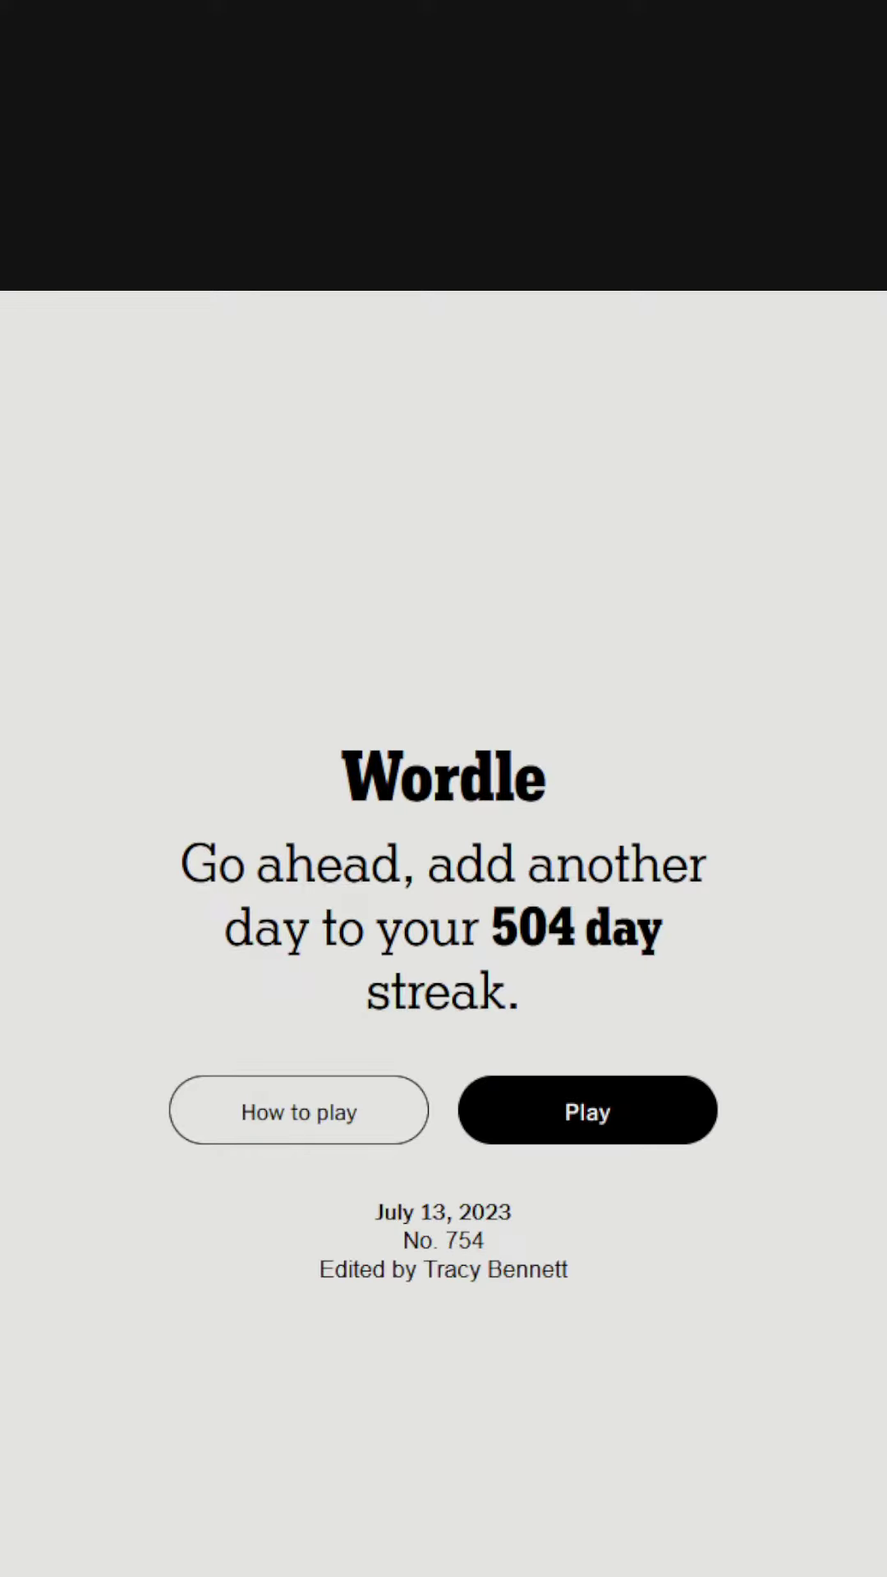
- Start Wordle 754 and submit WHIRL as the first guess, revealing R misplaced
left_click(588, 1112)
type("wh")
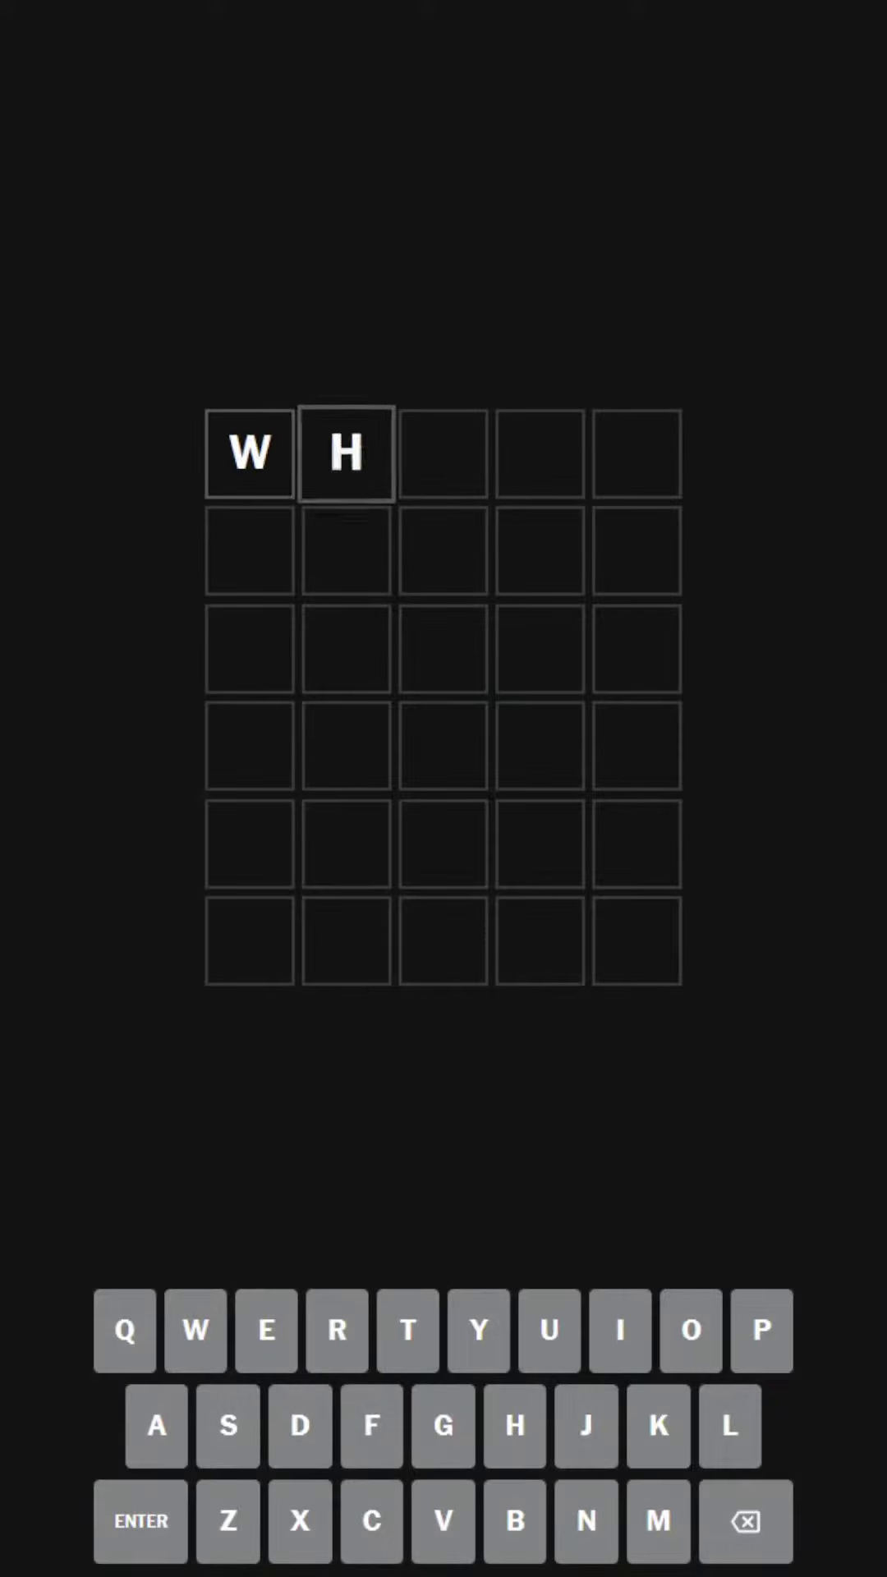
type("irl")
key("Return")
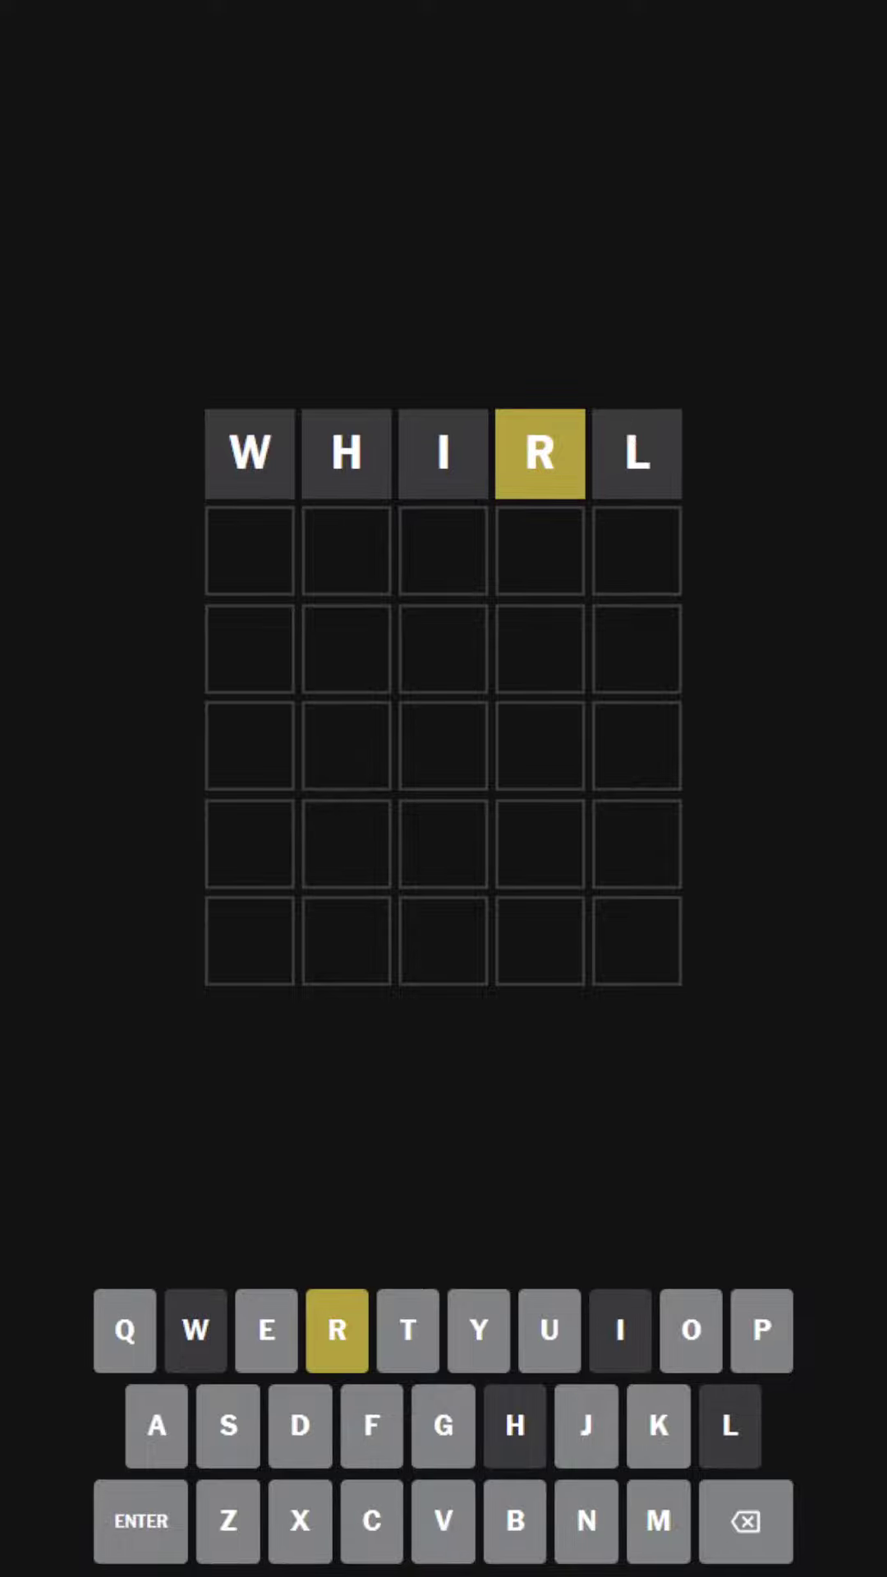
type("ro")
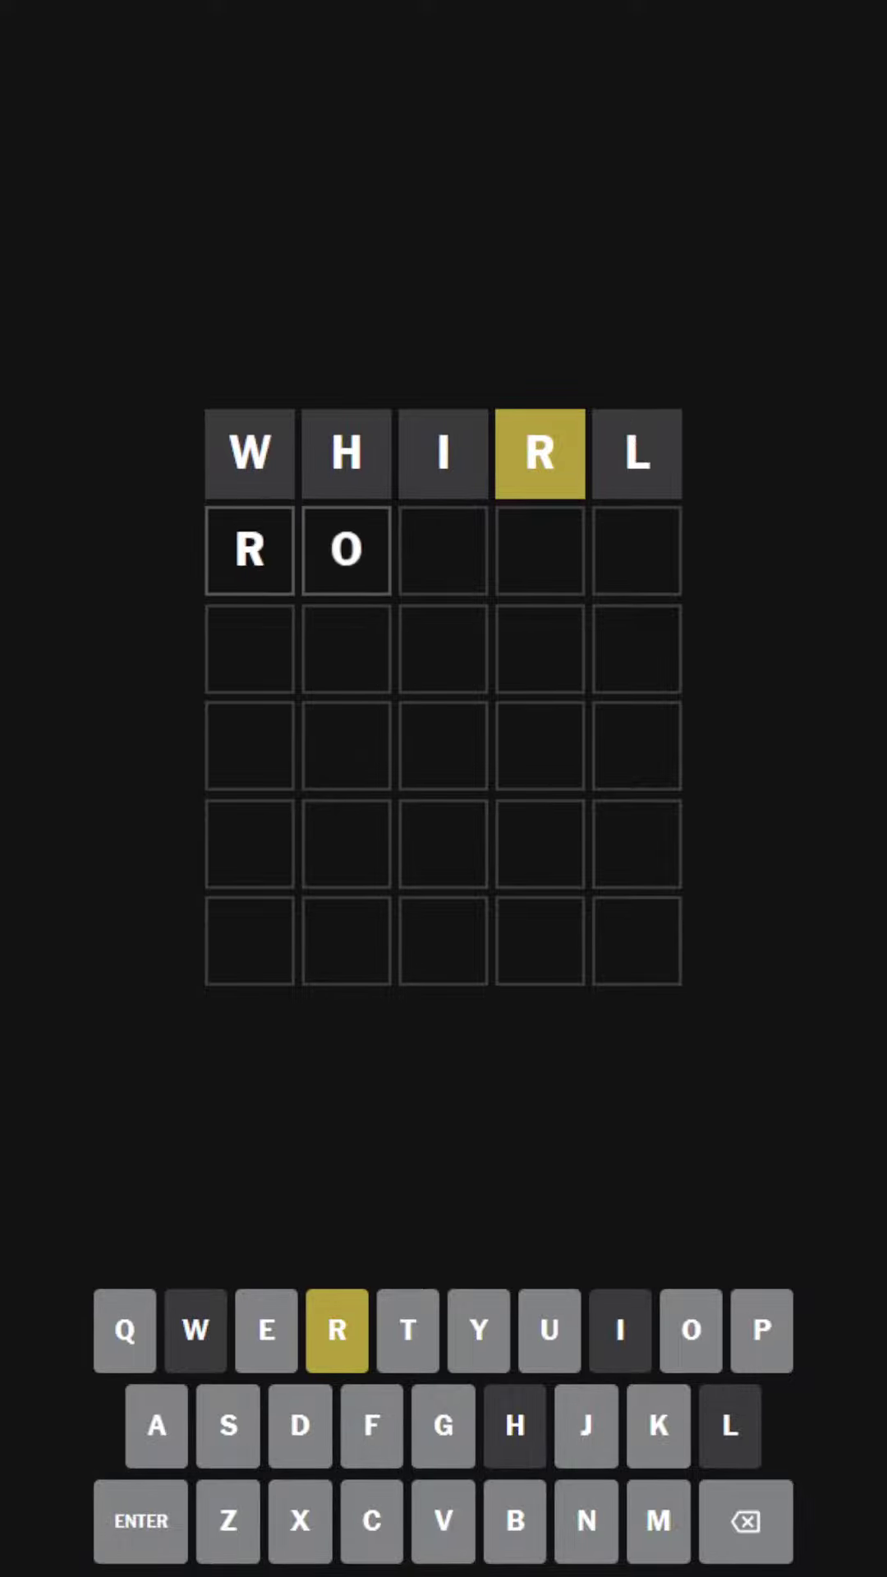
type("und")
- Submit ROUND as the second guess and correct row three's mistyped letters
key("Return")
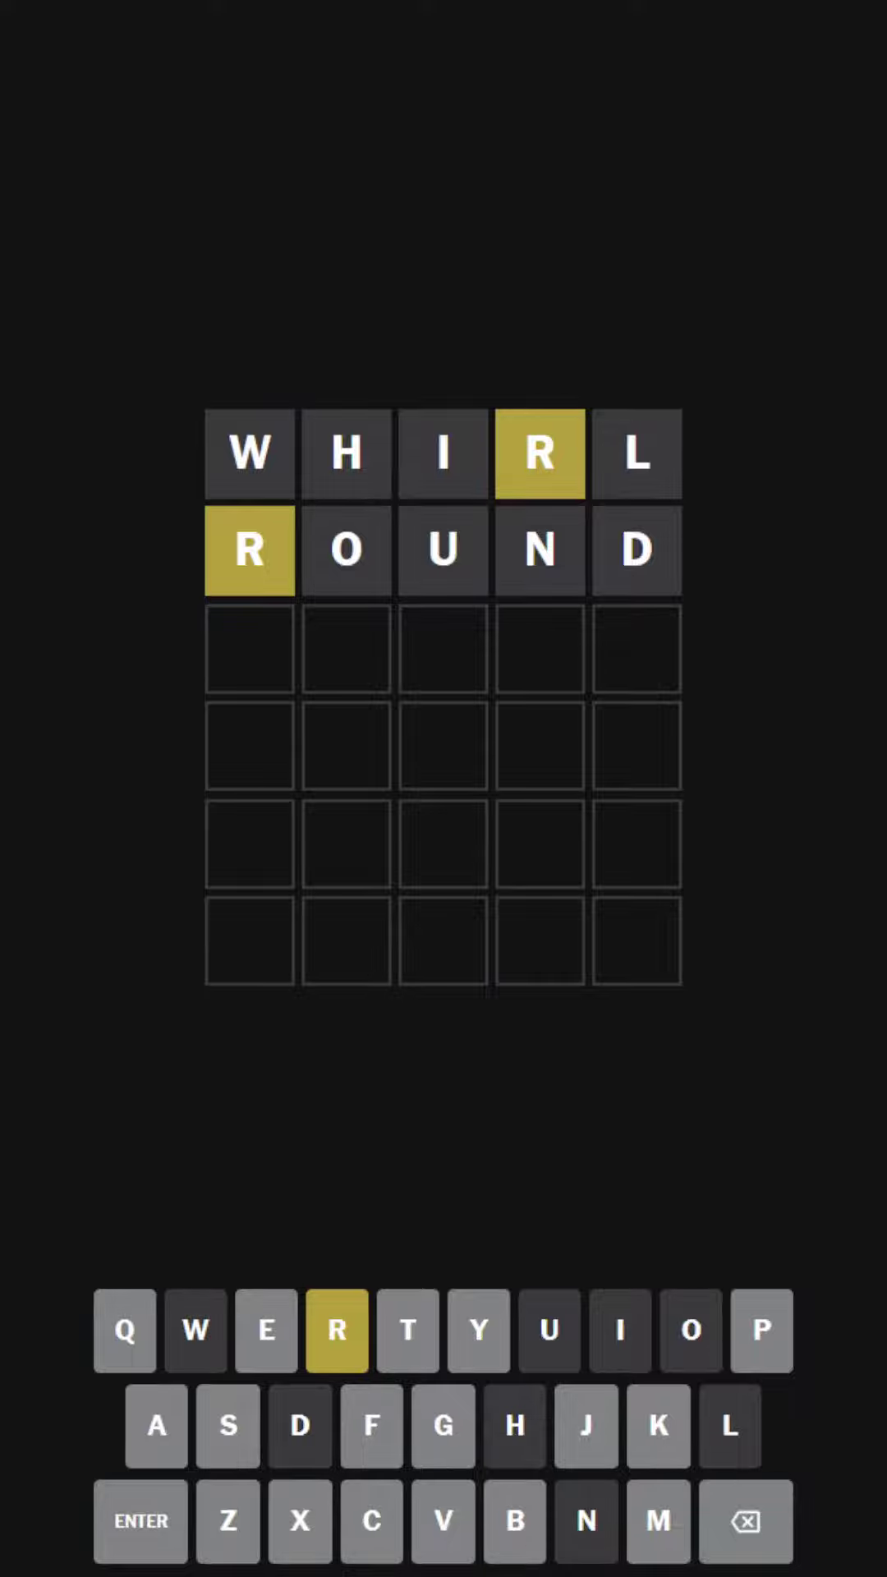
type("ask")
key("BackSpace")
key("BackSpace")
key("BackSpace")
type("scr")
key("BackSpace")
key("BackSpace")
type("l")
key("BackSpace")
type("k")
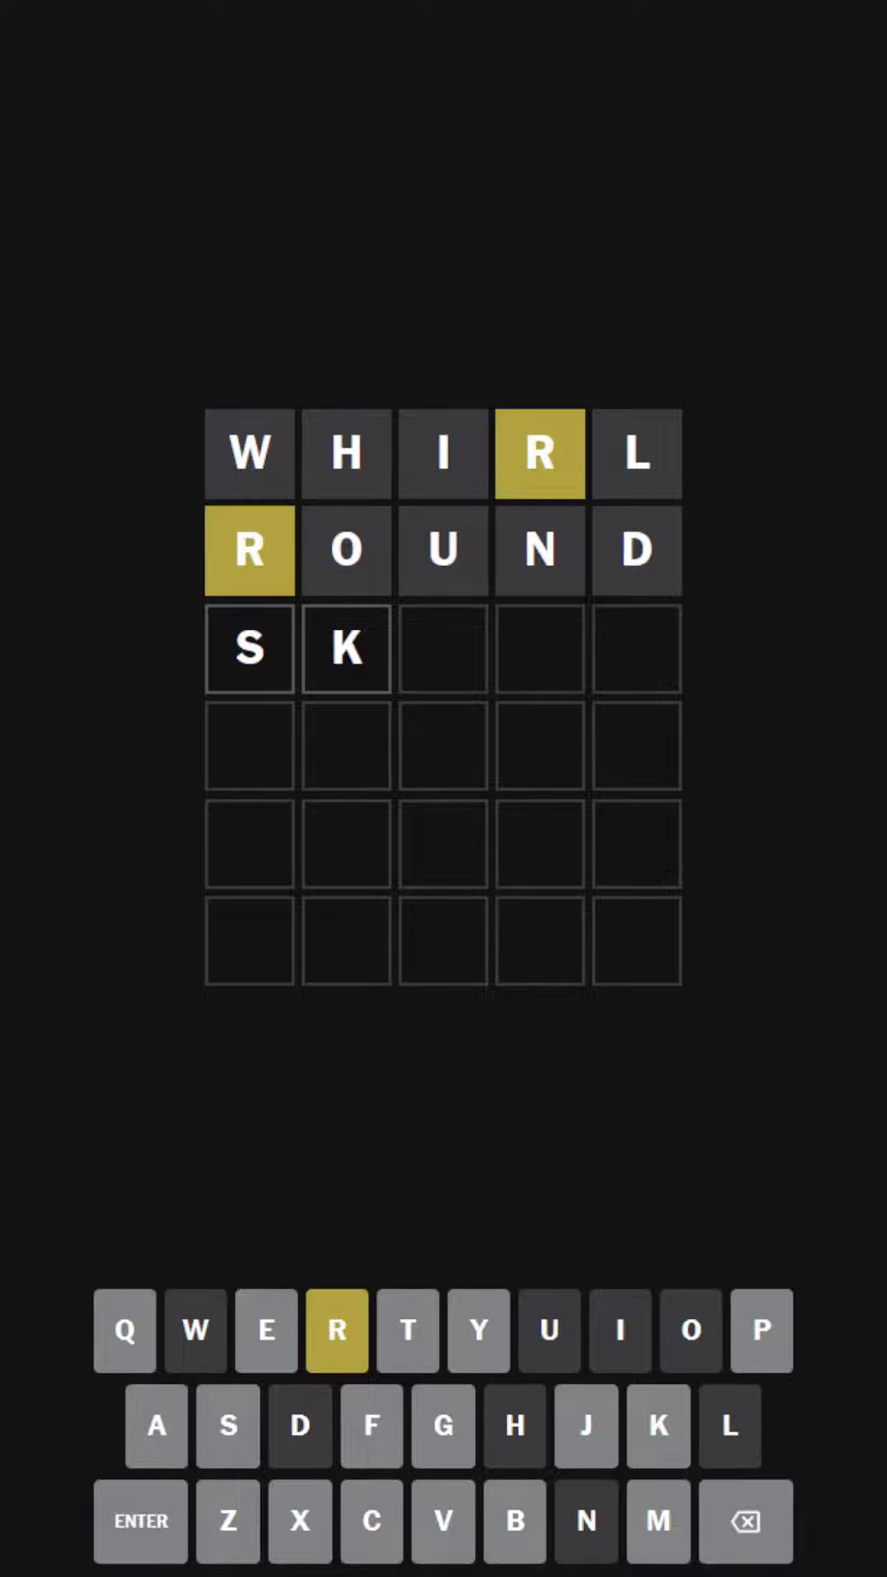
type("e")
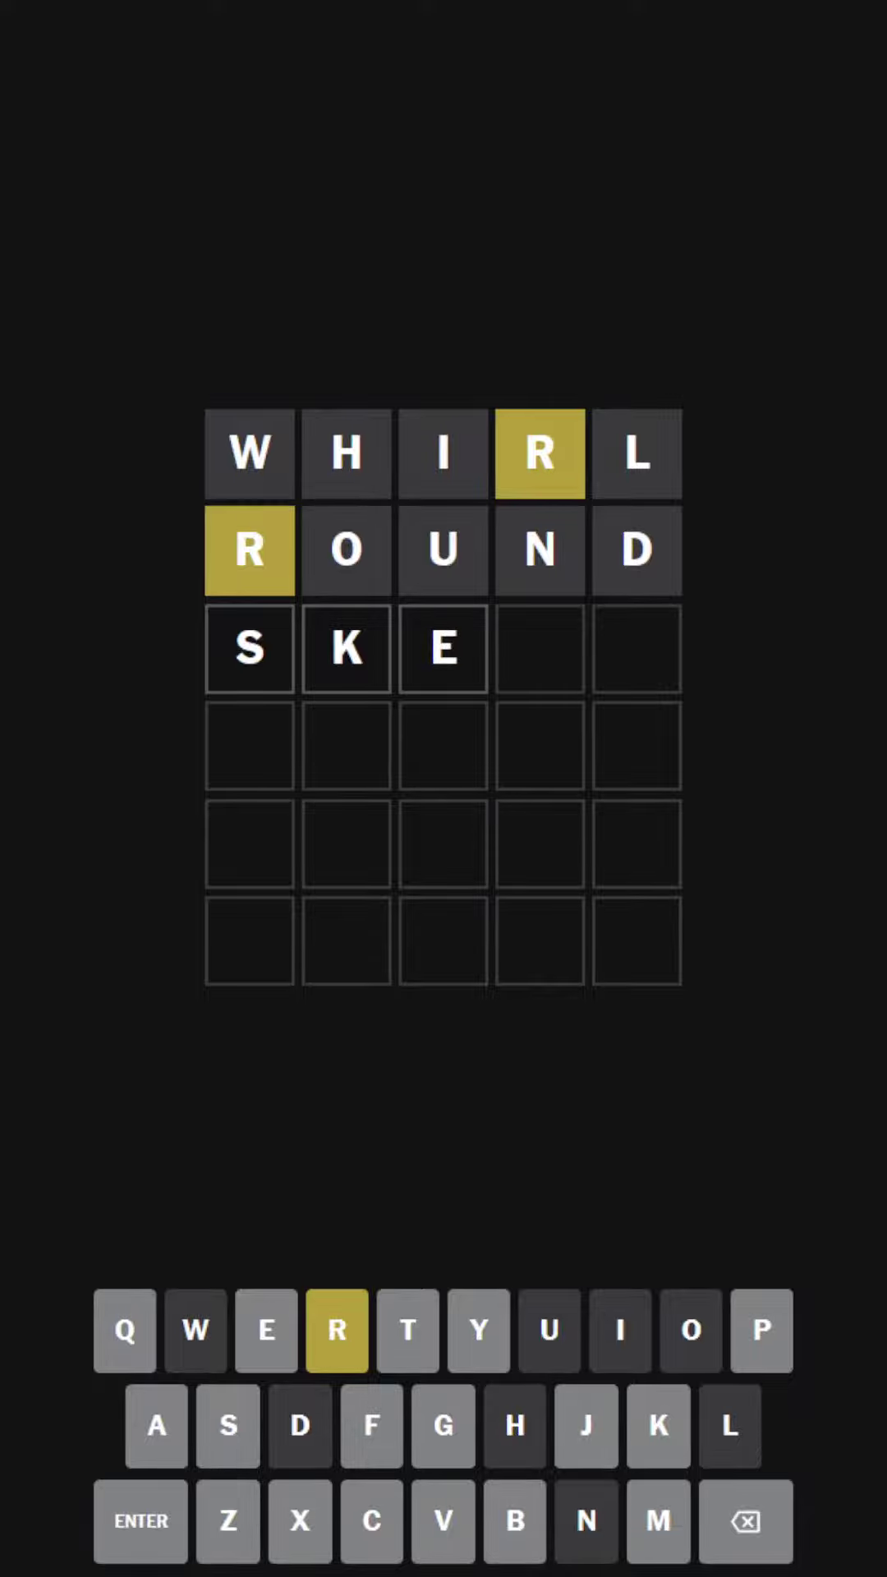
type("rt")
- Erase the rejected guess SKERT back to just S
key("Return")
key("BackSpace")
key("BackSpace")
key("BackSpace")
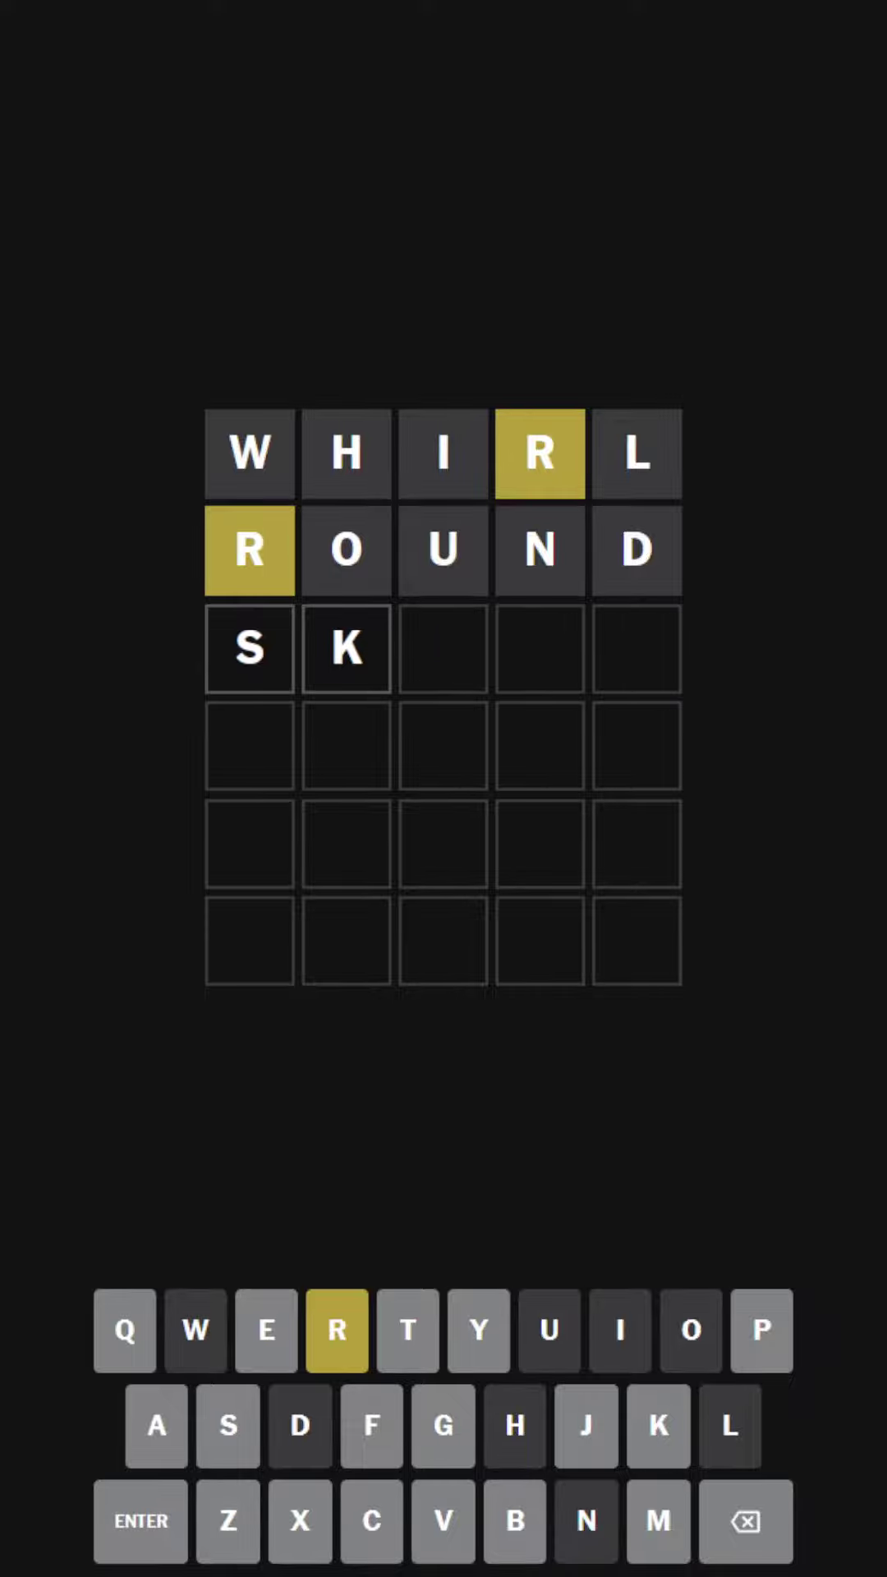
key("BackSpace")
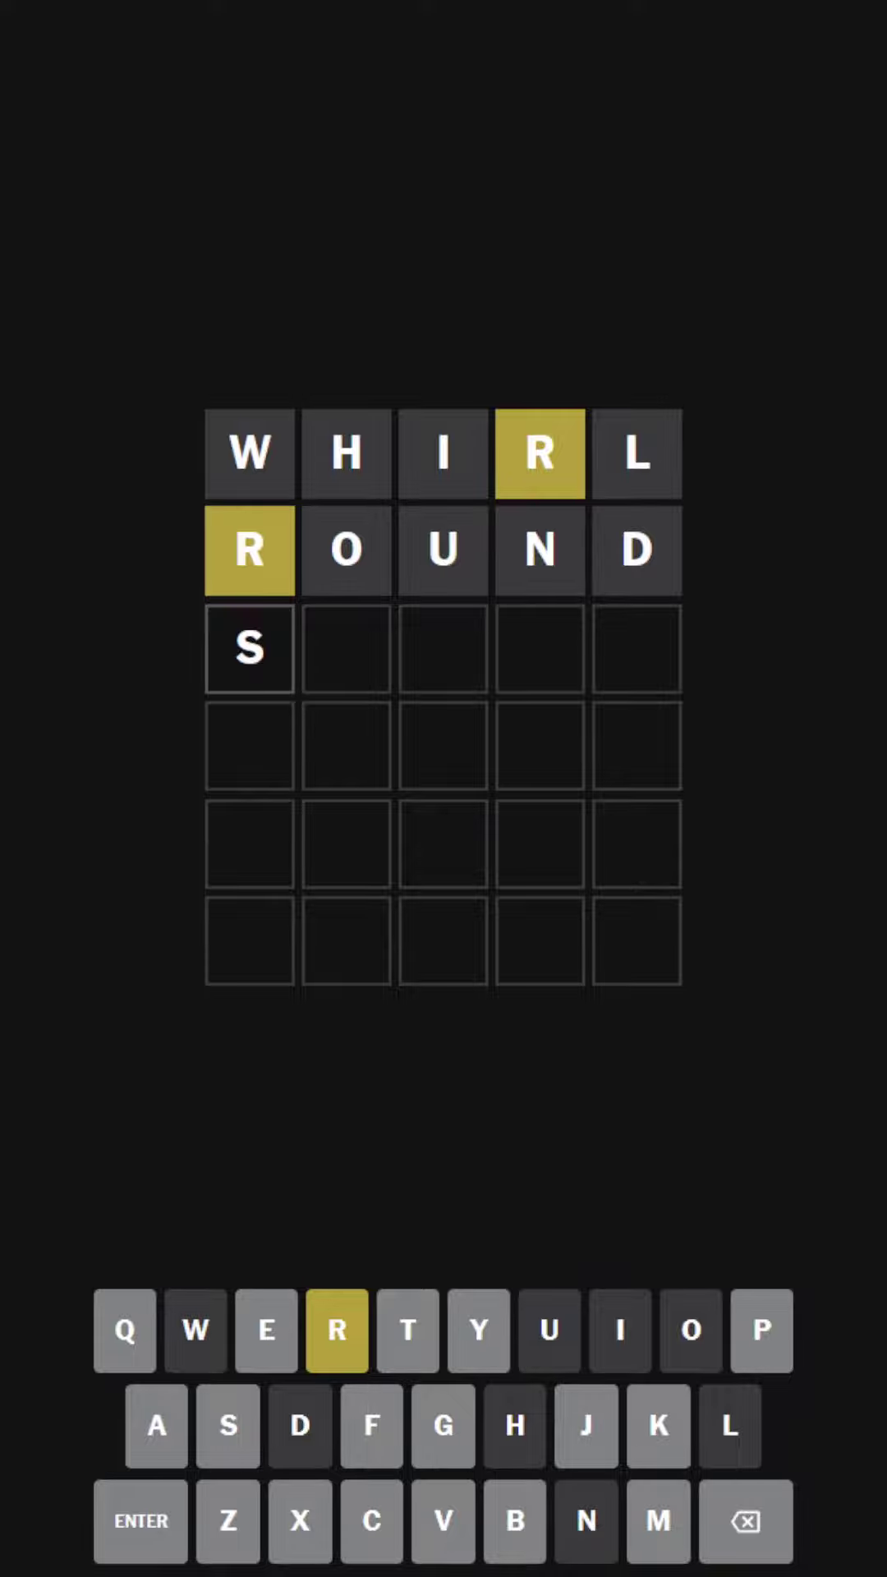
type("crap")
- Submit SCRAP, then BARGE for an all-green win, and dismiss the statistics
key("Return")
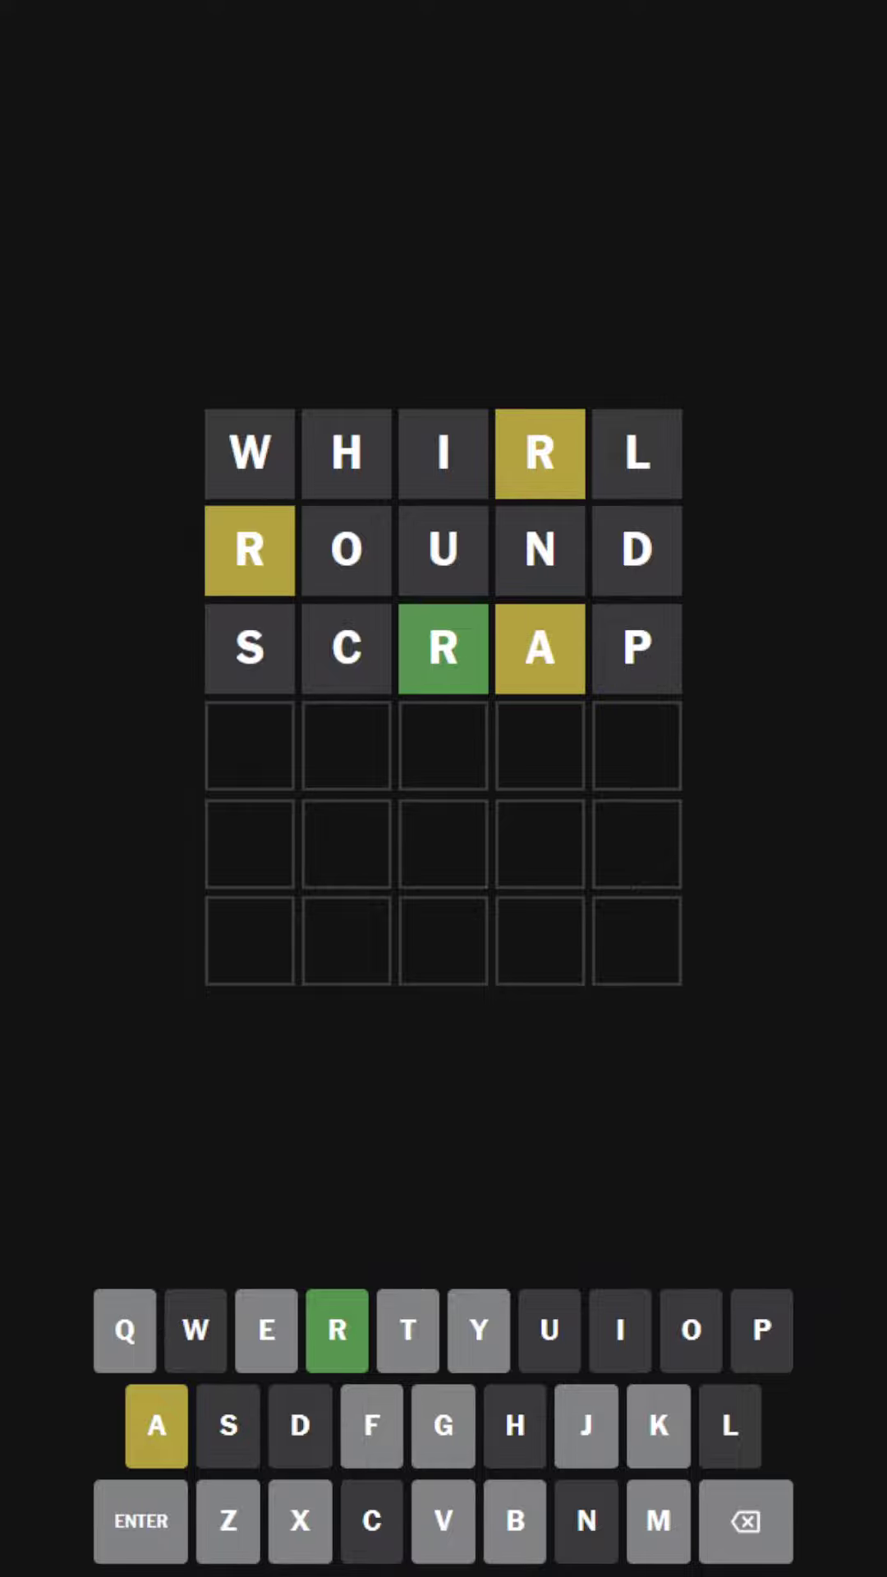
type("BARGE")
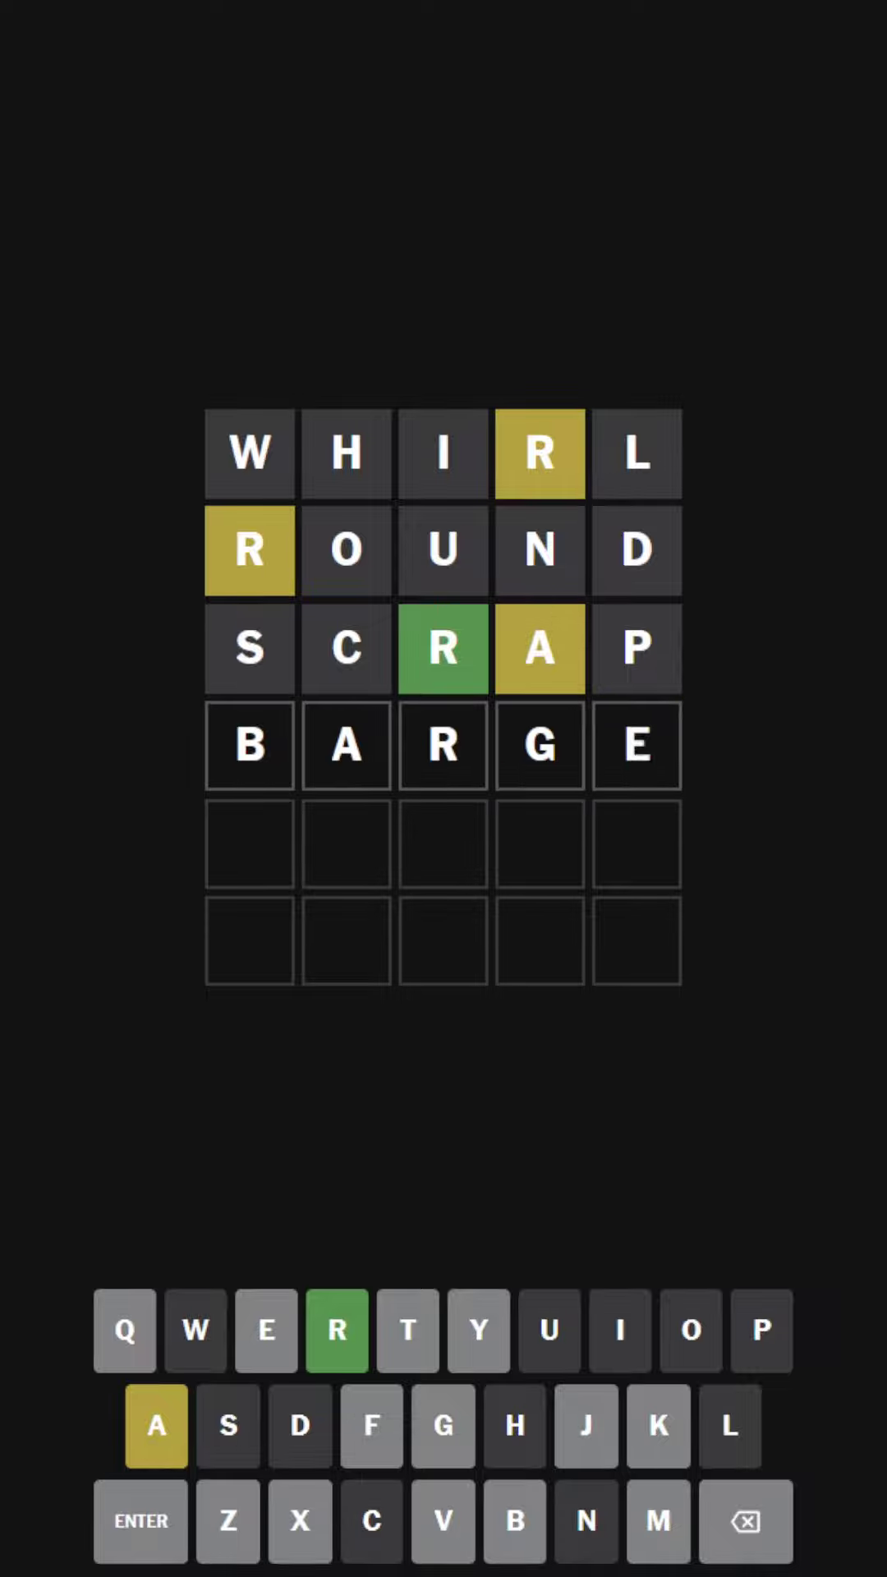
key("Return")
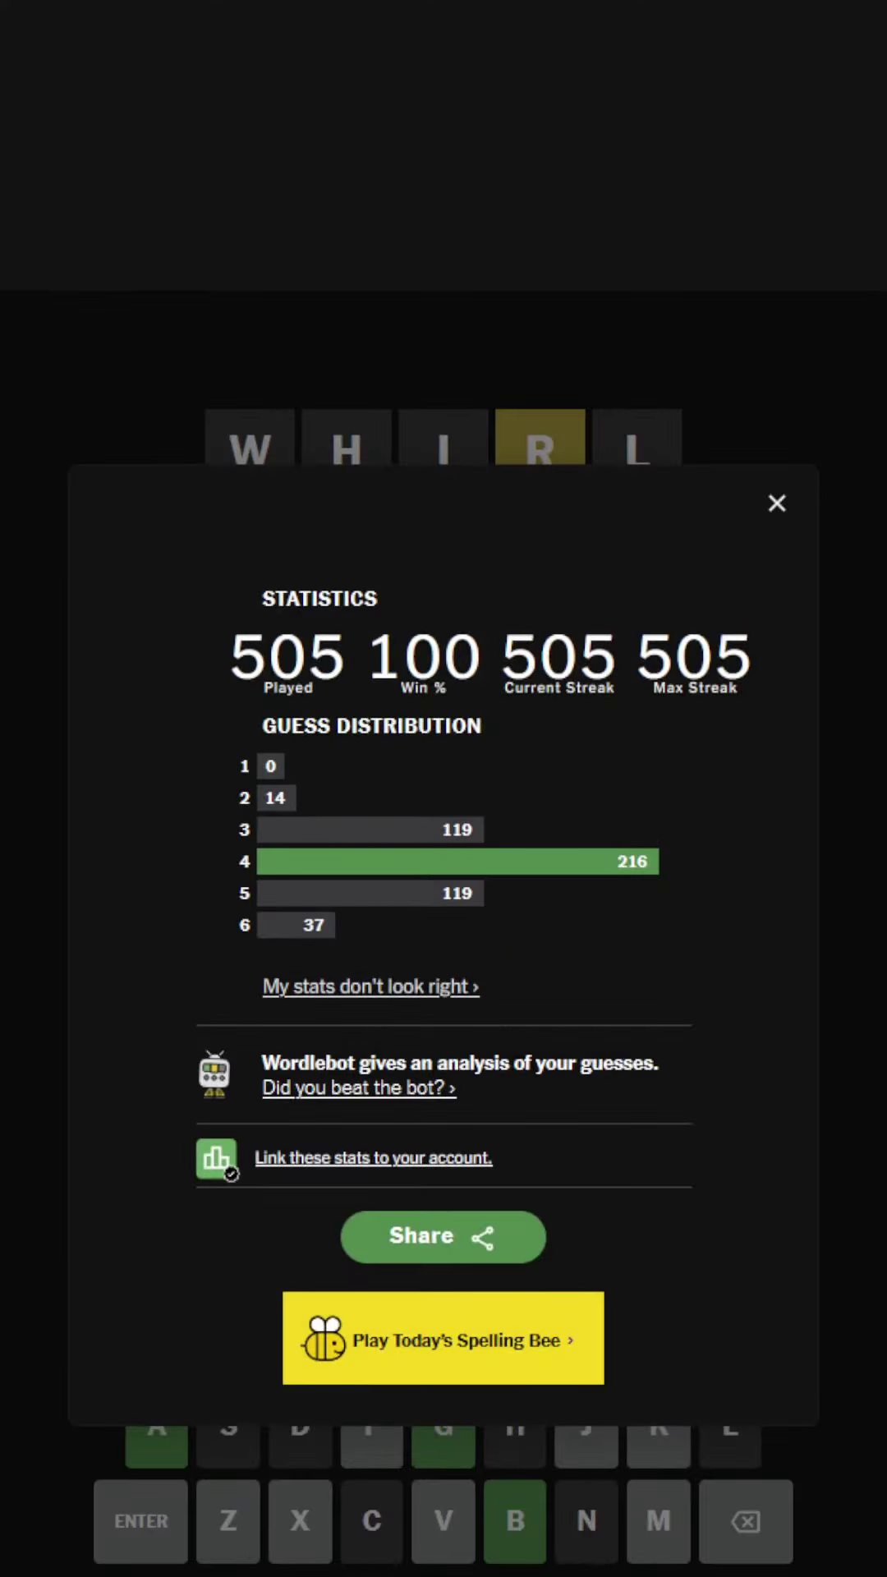
key("Escape")
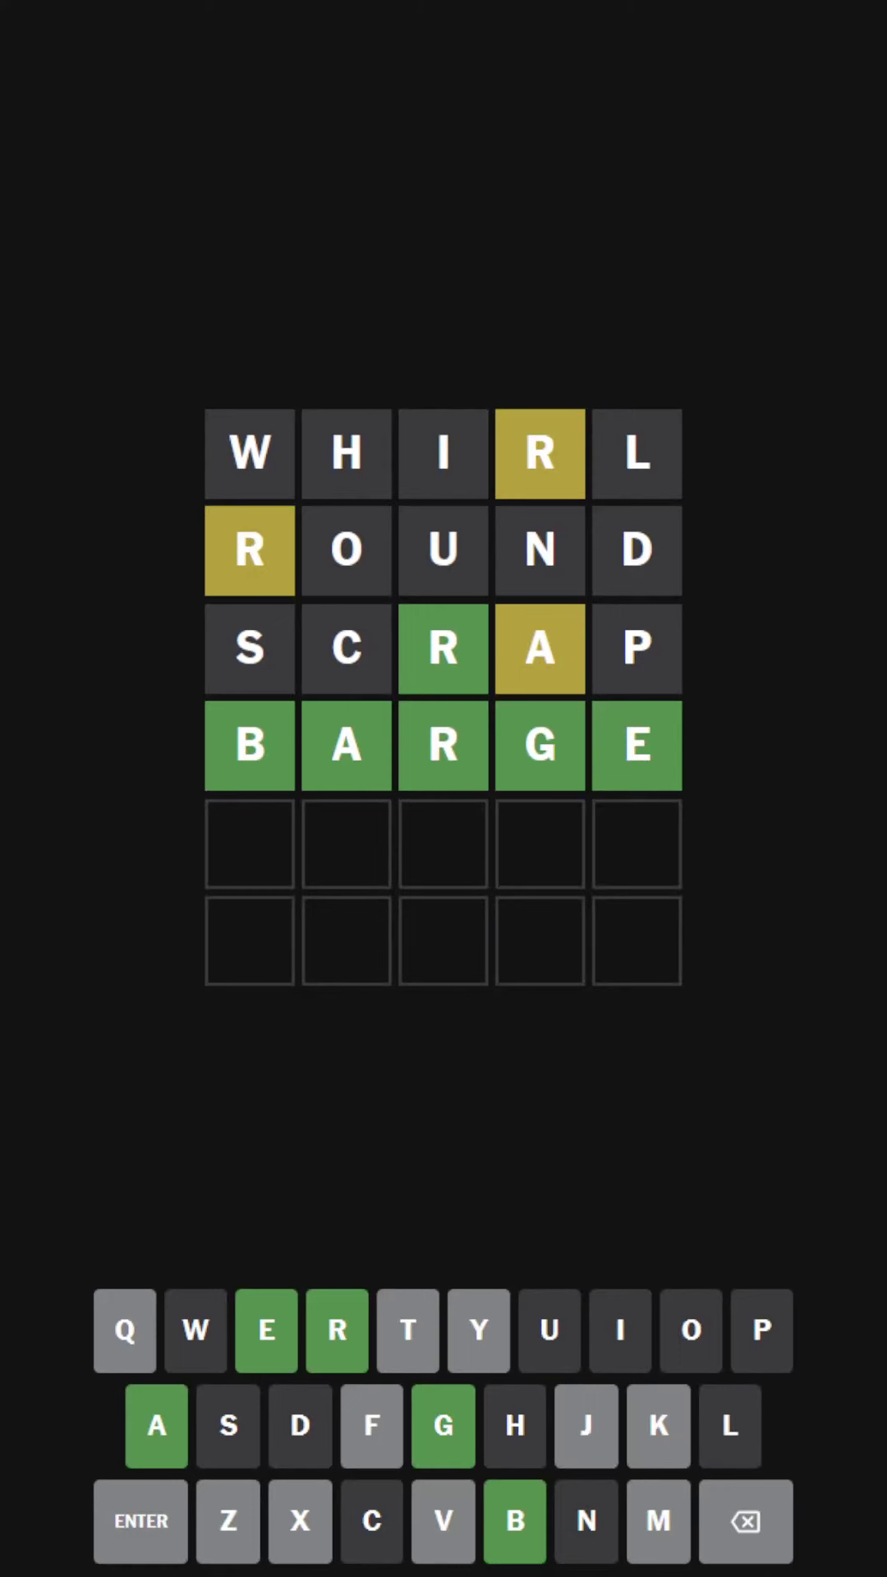